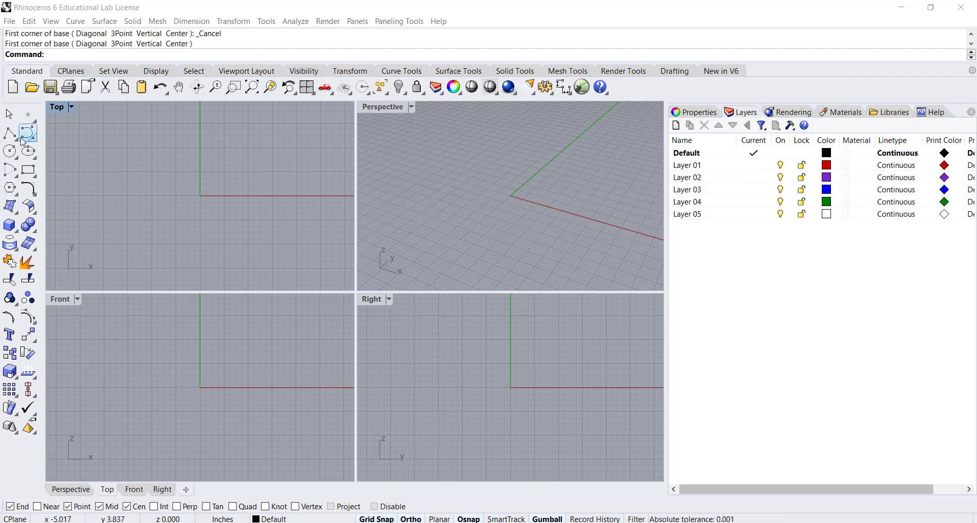
Start a corner-to-corner box and maximize the Perspective viewport
left_click(15, 232)
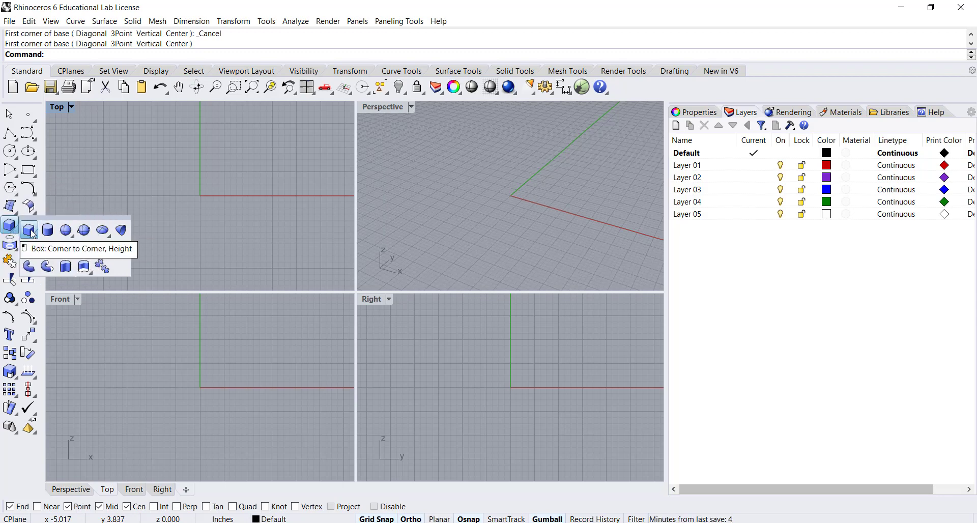
left_click(31, 232)
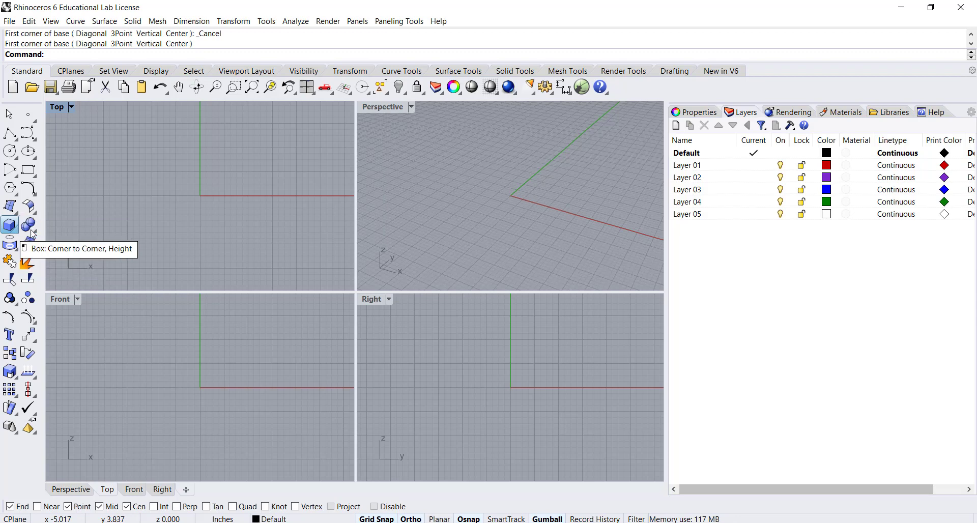
double_click(383, 107)
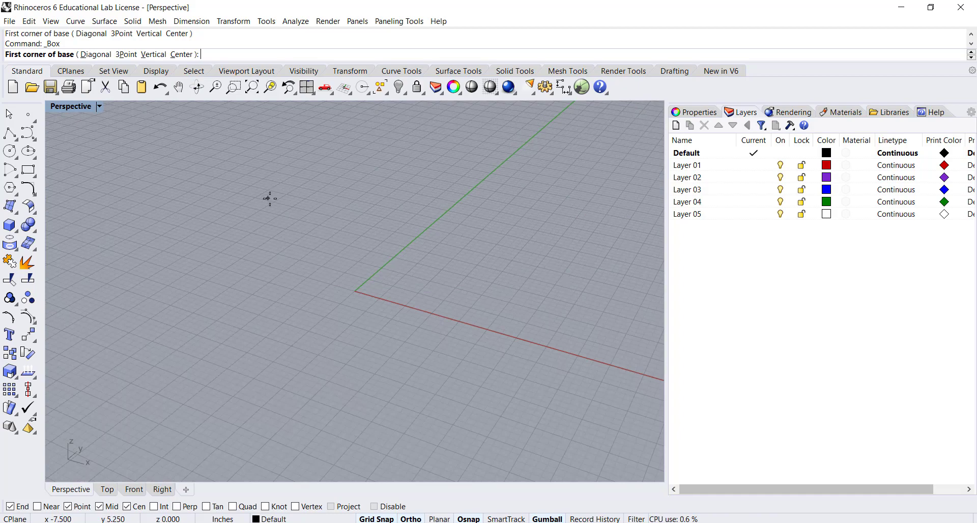
mouse_move(352, 267)
right_mouse_down()
mouse_move(414, 249)
mouse_move(349, 262)
right_mouse_up()
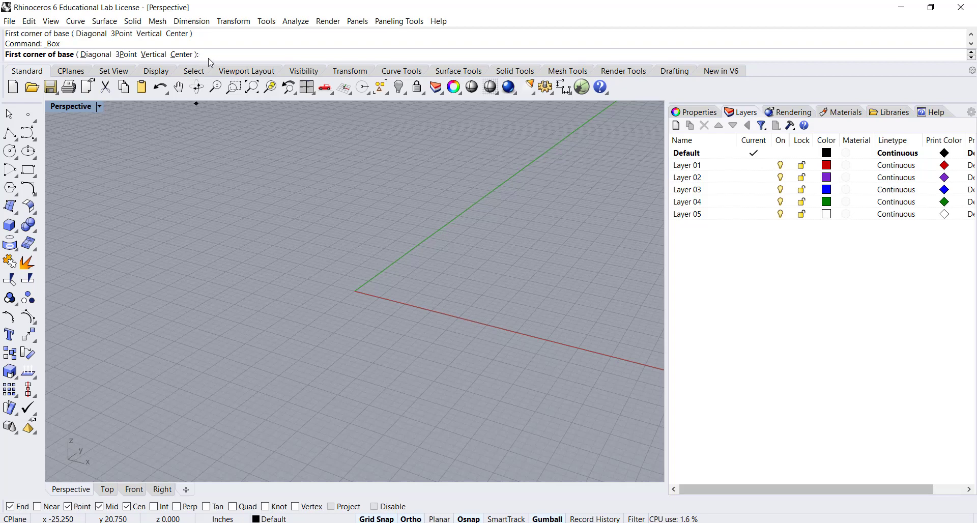
Draw a box from 0,0,0 with a freehand base of about 5.75 by 5.75 inches and a freehand height, and undo it
type("0,0")
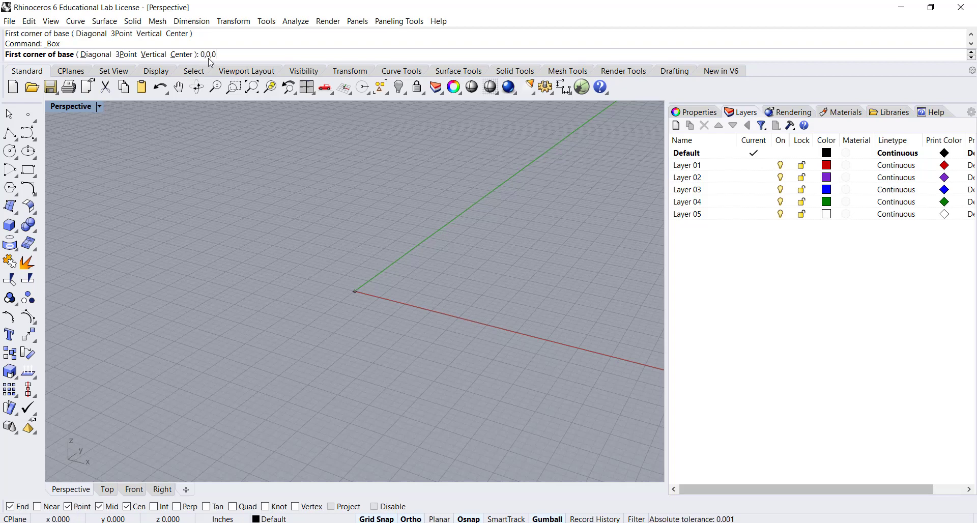
type(",0")
key("Return")
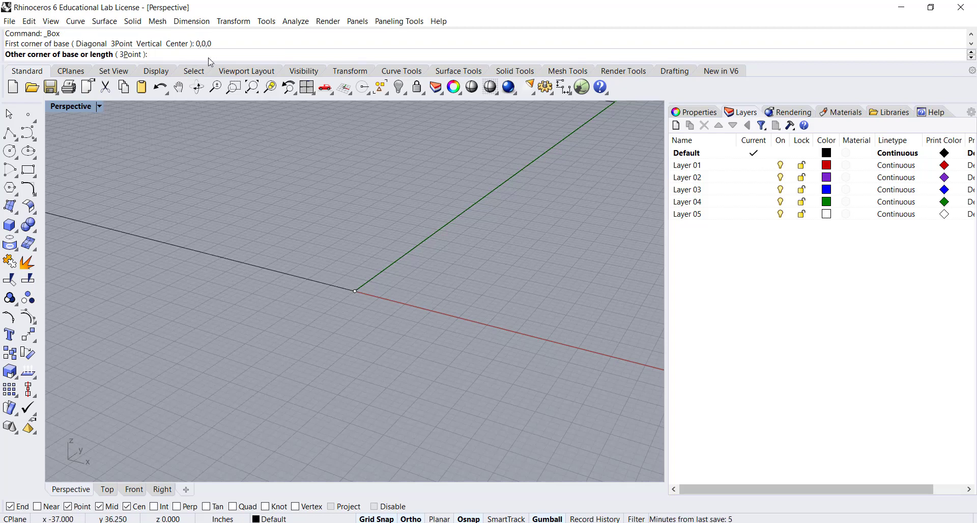
scroll(270, 259, "down", 4)
right_click_drag(407, 295, 421, 320)
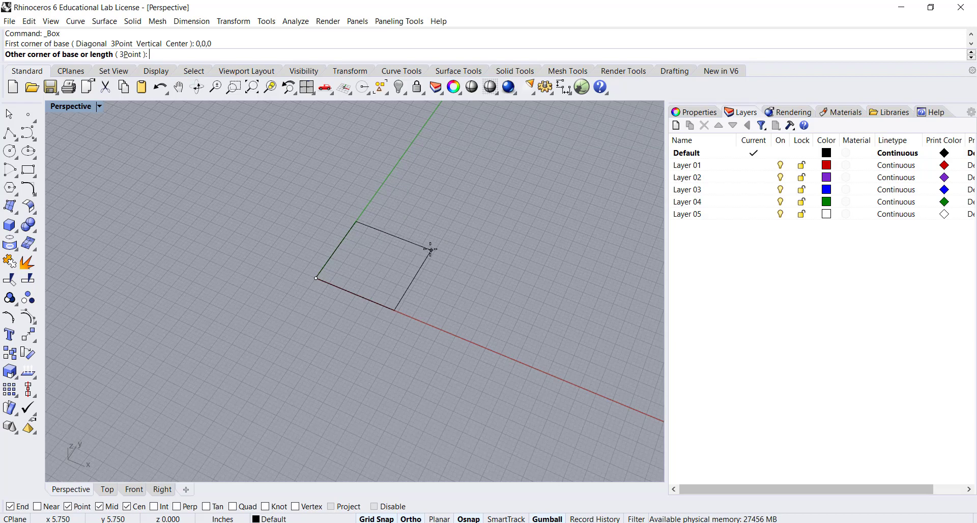
left_click(430, 249)
right_click_drag(422, 225, 406, 194)
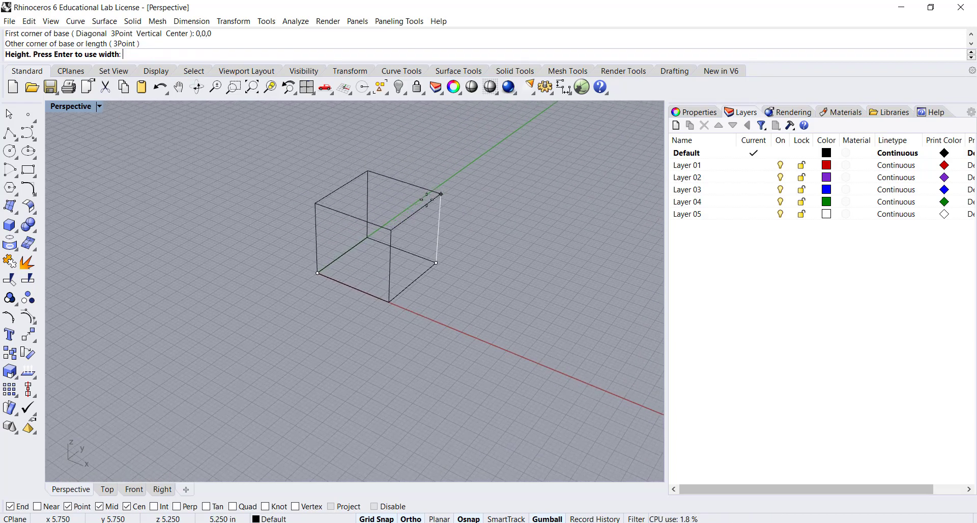
left_click(437, 220)
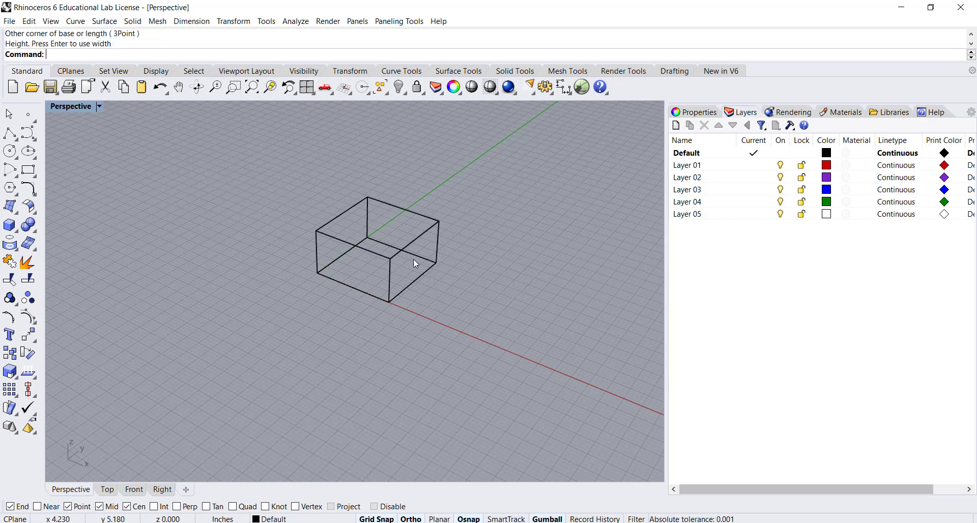
right_click_drag(414, 258, 424, 258)
key("ctrl+z")
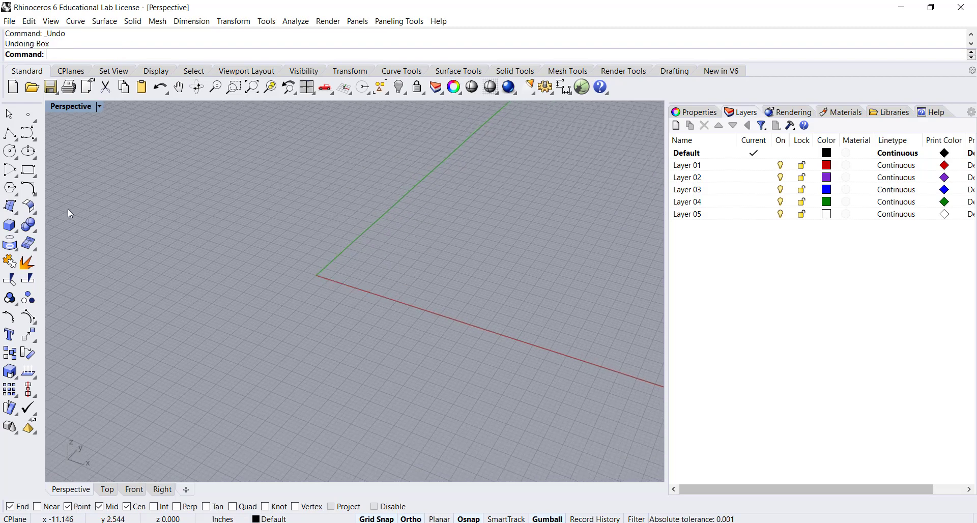
Create a corner-to-corner box starting at 0,0,0 with a length of 5", a width of 5" and a height of 10"
left_click(17, 223)
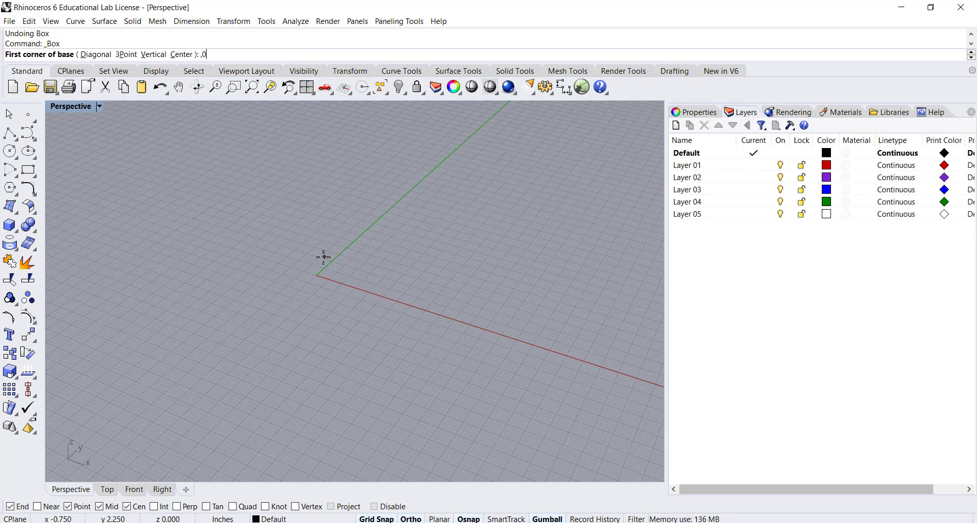
type("0,0")
key("Return")
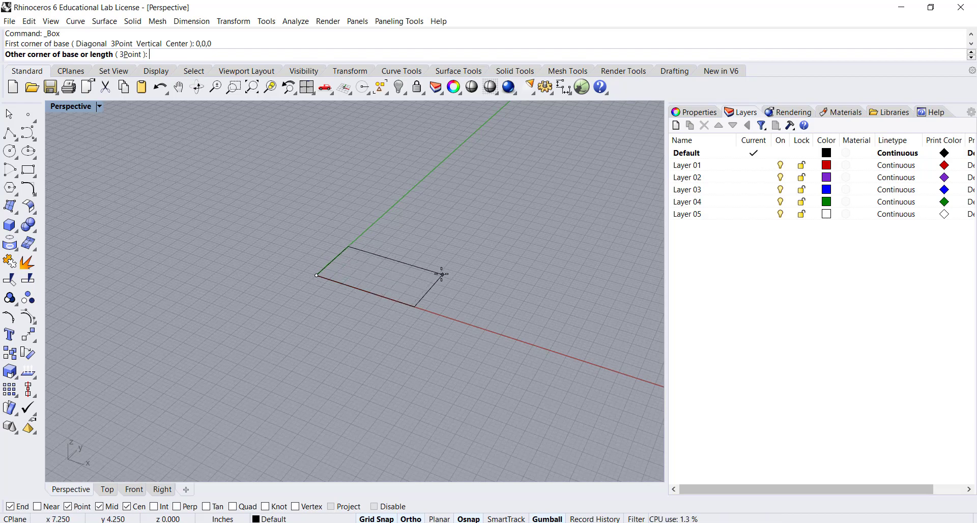
type("5\"")
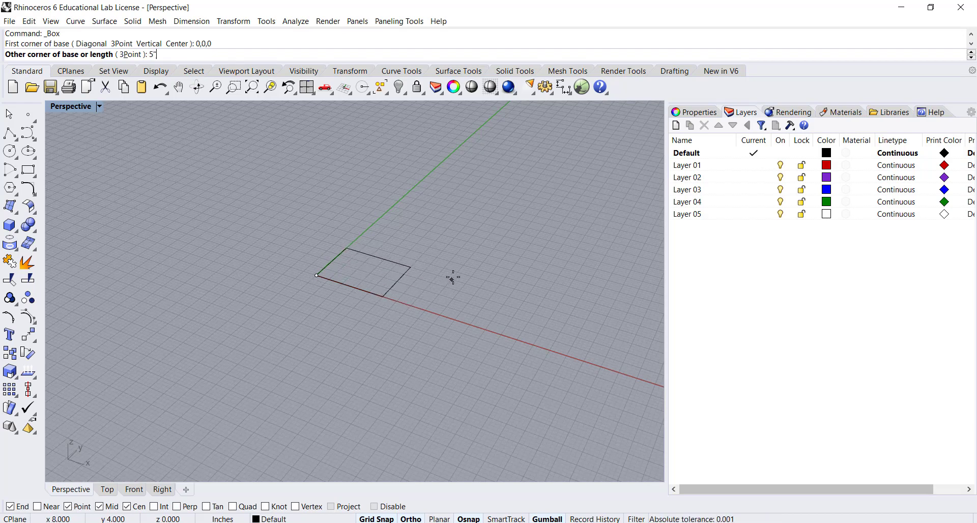
key("Return")
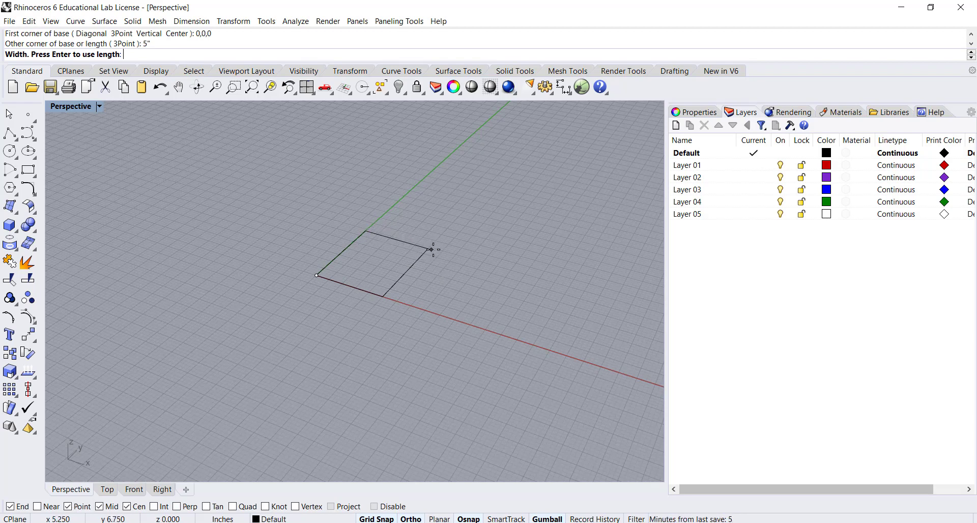
type("5\"")
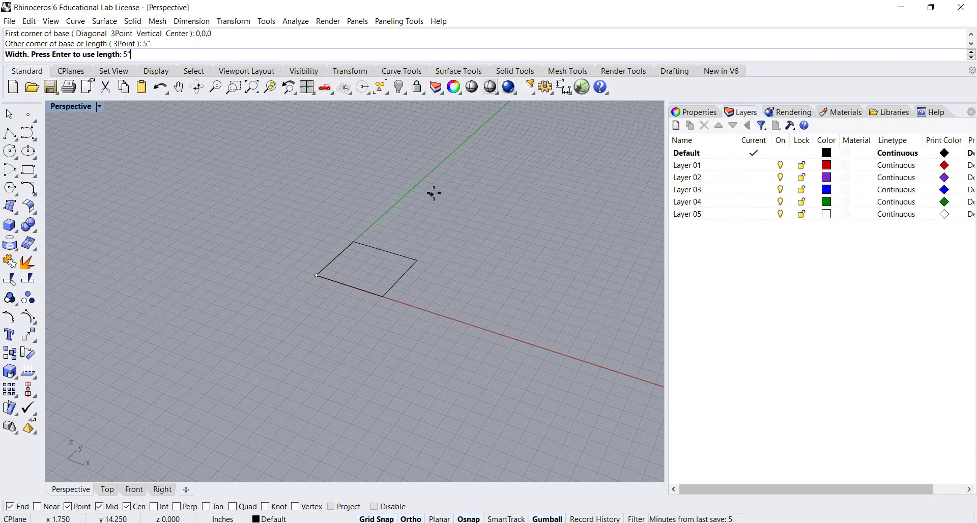
key("Return")
right_click_drag(402, 201, 392, 189)
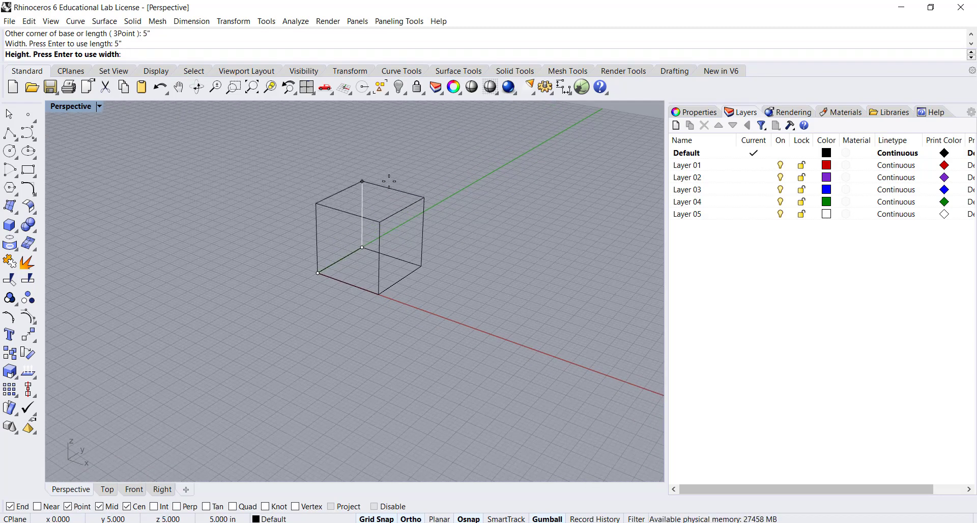
type("10")
key("Return")
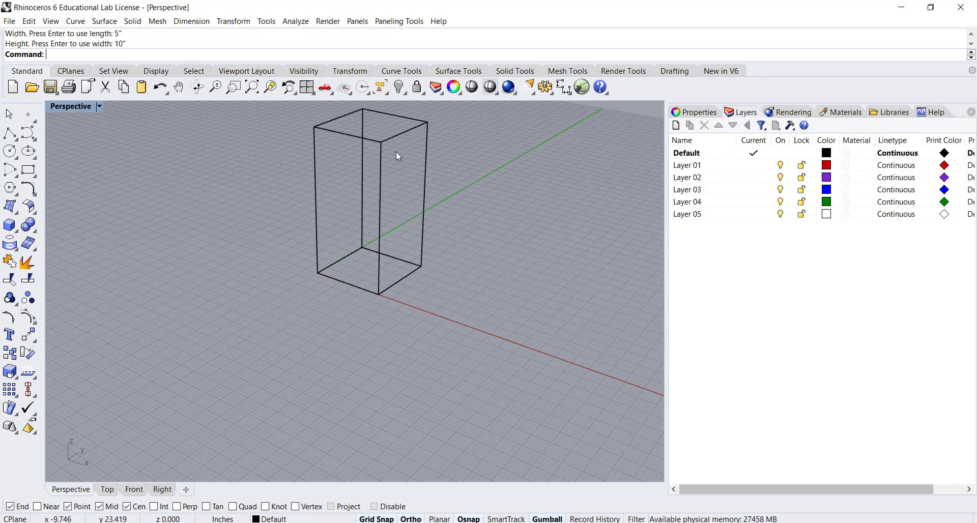
Create a solid vertical cylinder beside the box, centred at about 13,3, with a 2.5" radius and its height snapped to the box's top corner
right_click_drag(405, 197, 378, 220, "shift")
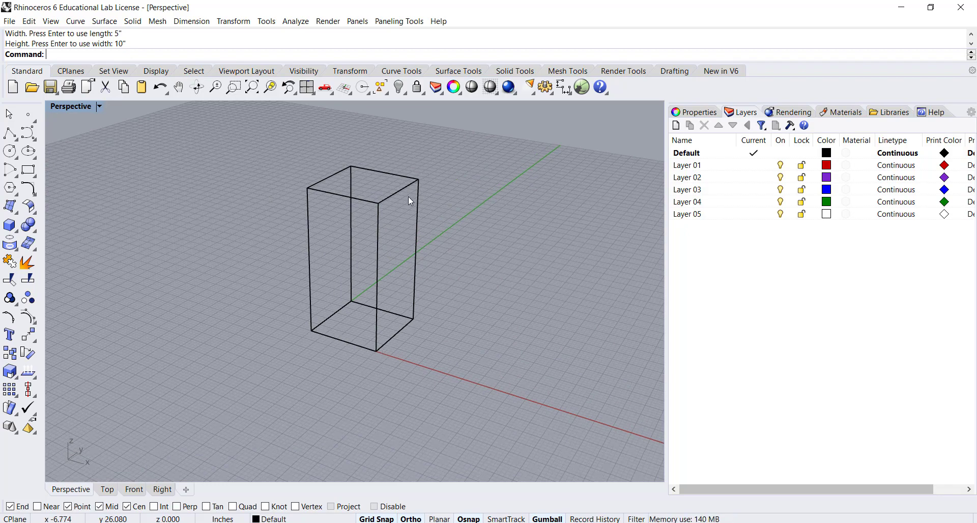
right_click_drag(248, 193, 253, 195)
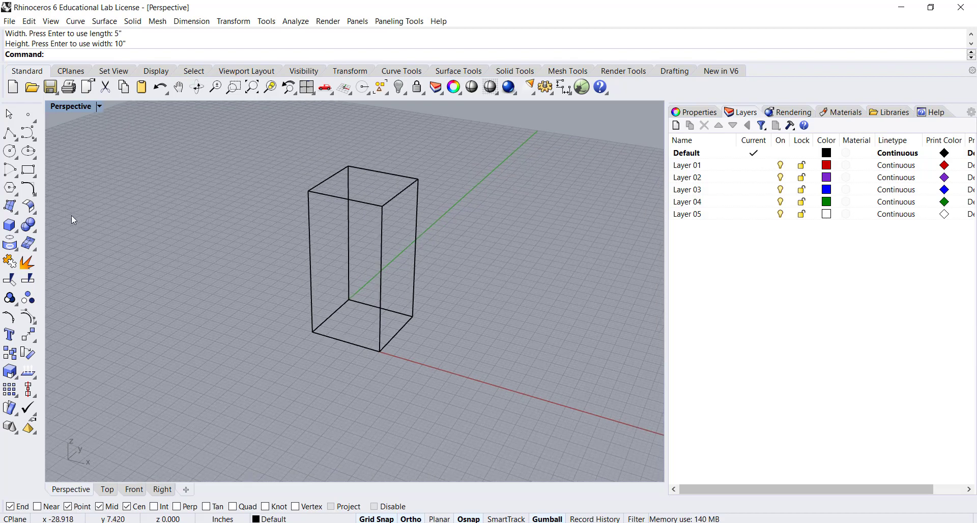
left_click(17, 232)
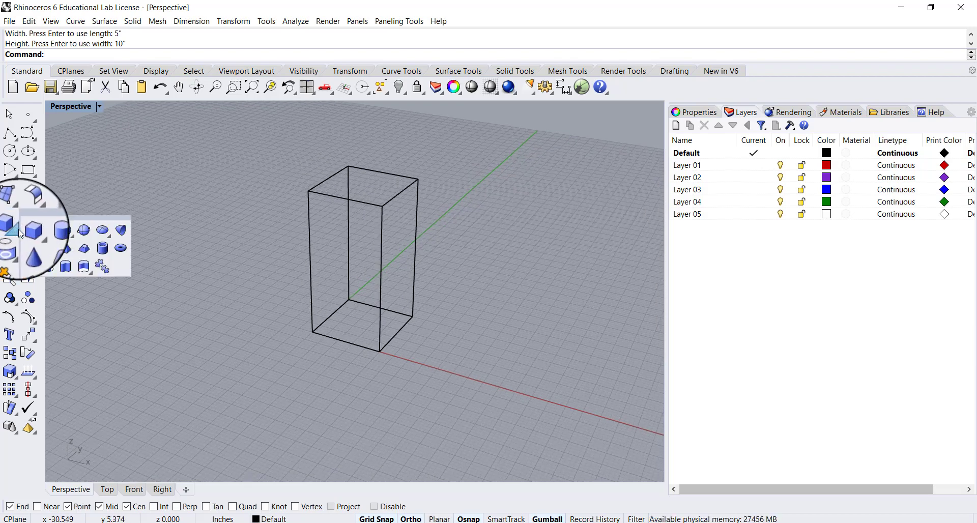
left_click(48, 232)
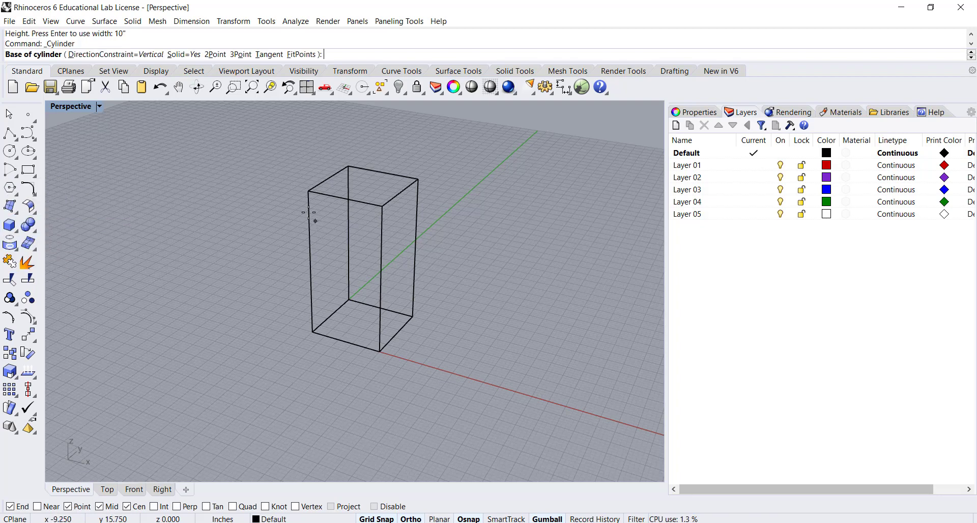
right_click_drag(262, 240, 180, 229)
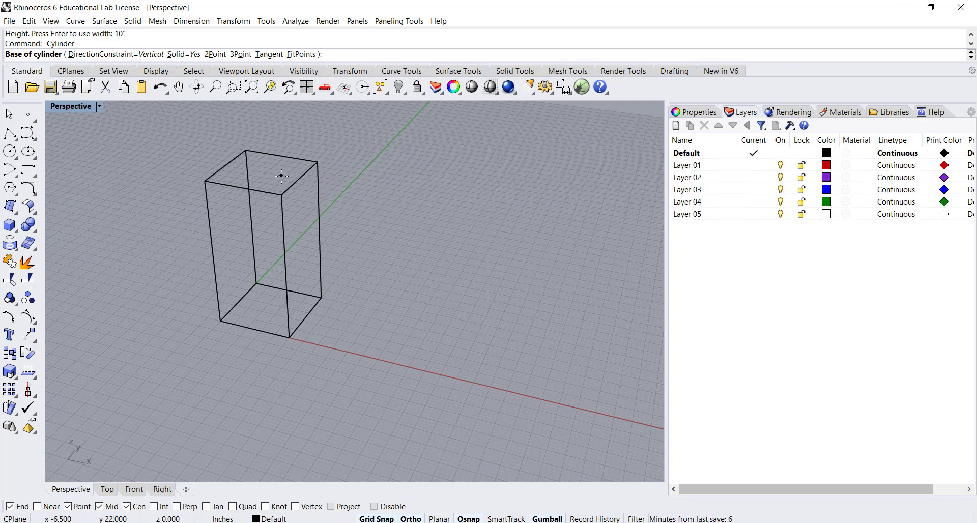
left_click(424, 339)
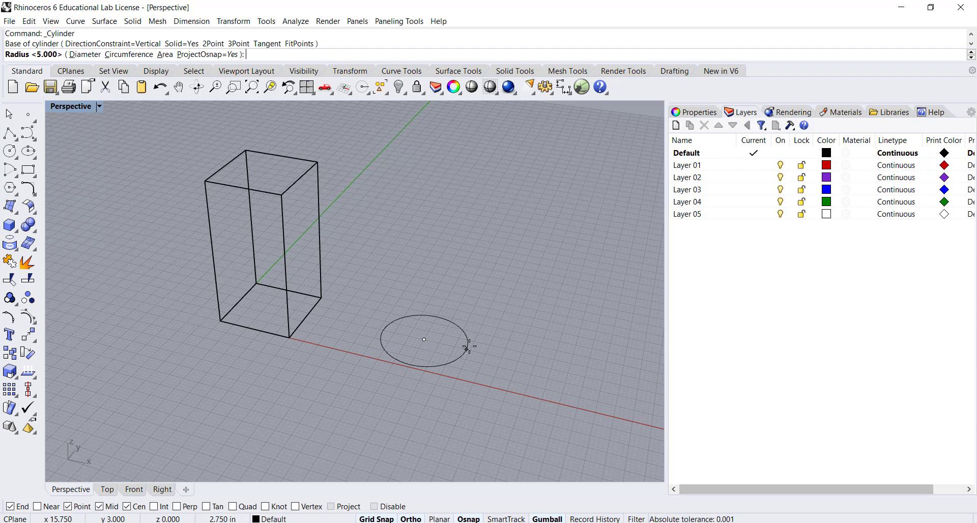
type("2.5")
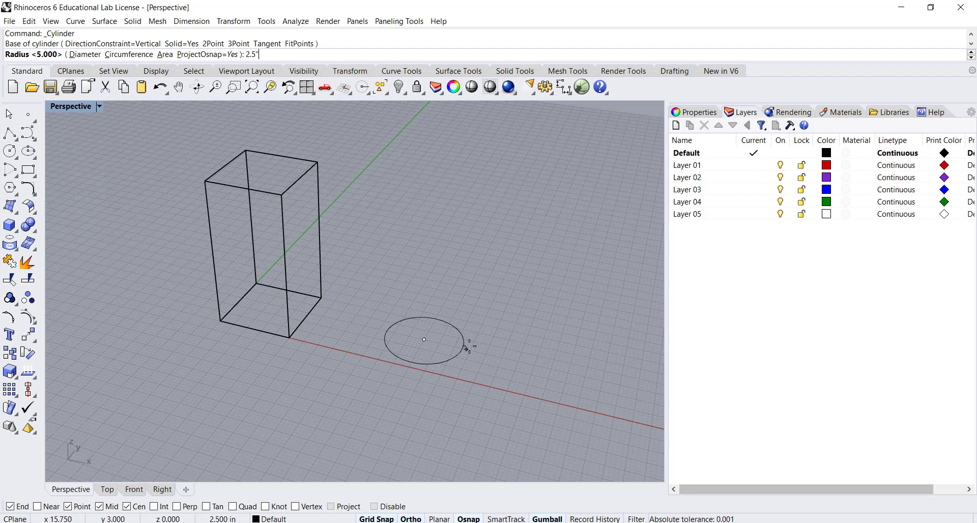
key("Return")
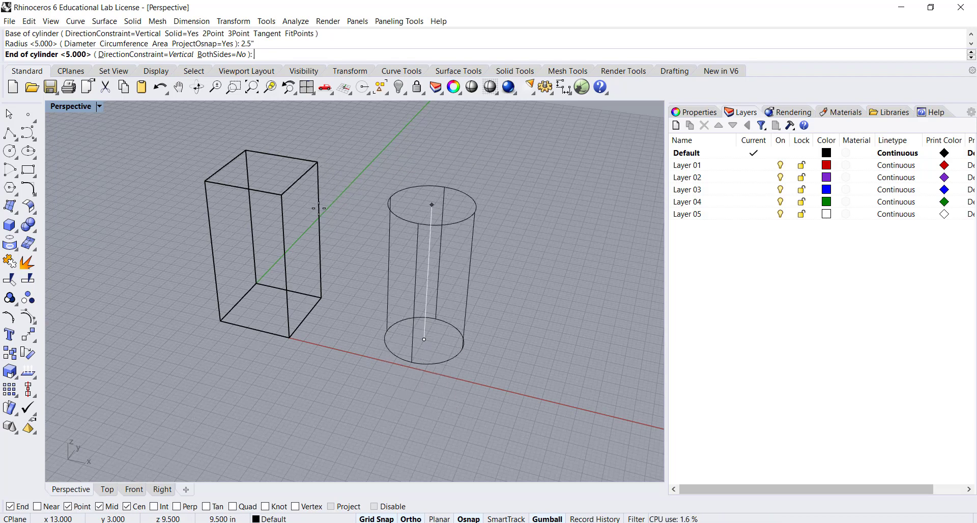
right_click_drag(321, 208, 305, 198)
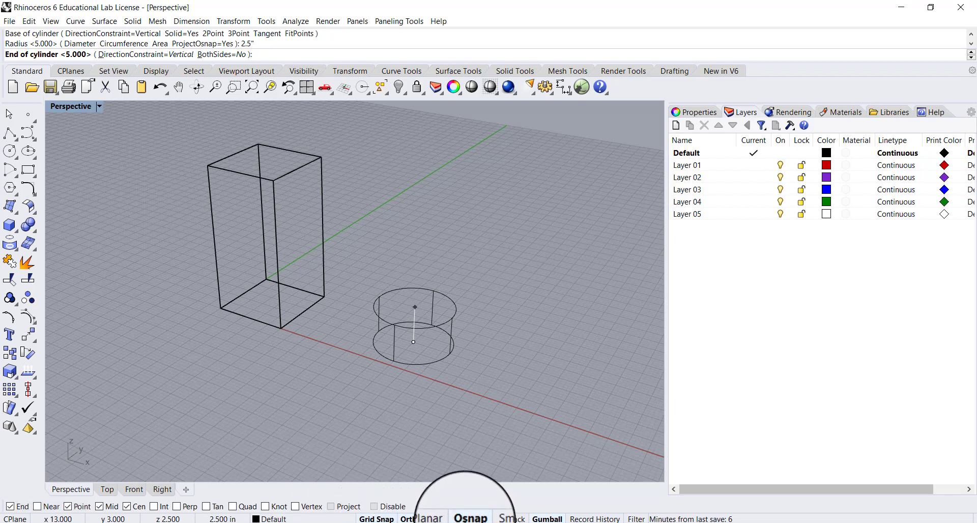
left_click(320, 158)
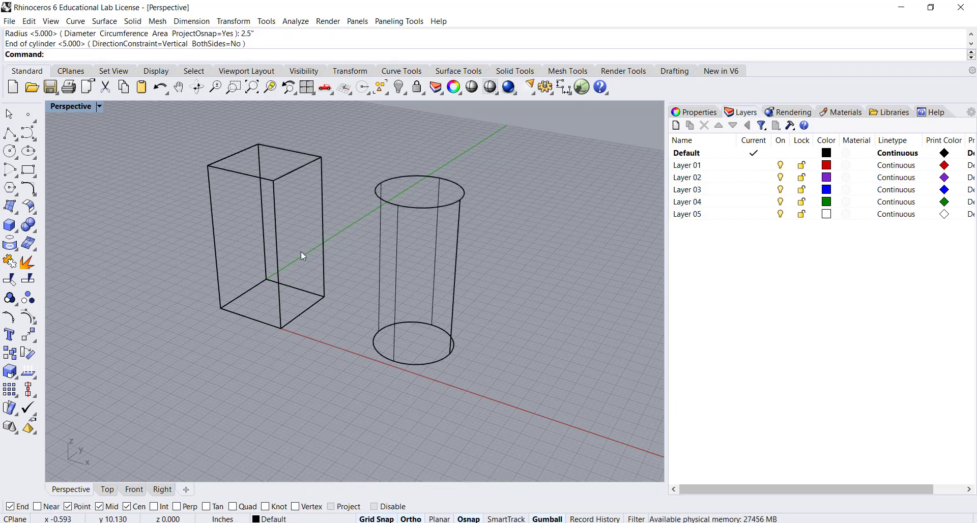
Set the Perspective viewport's display mode to Shaded and view both solids from above
right_click_drag(301, 251, 308, 250)
left_click(100, 106)
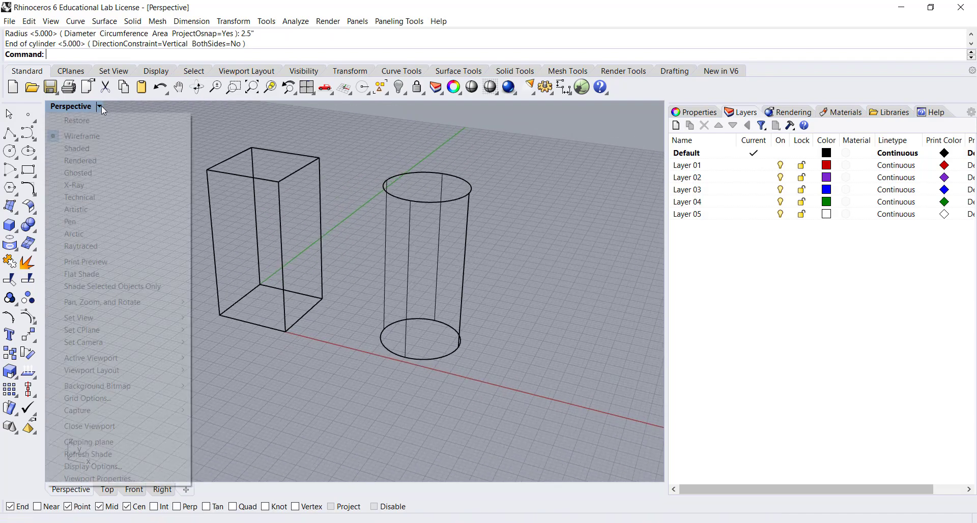
left_click(94, 150)
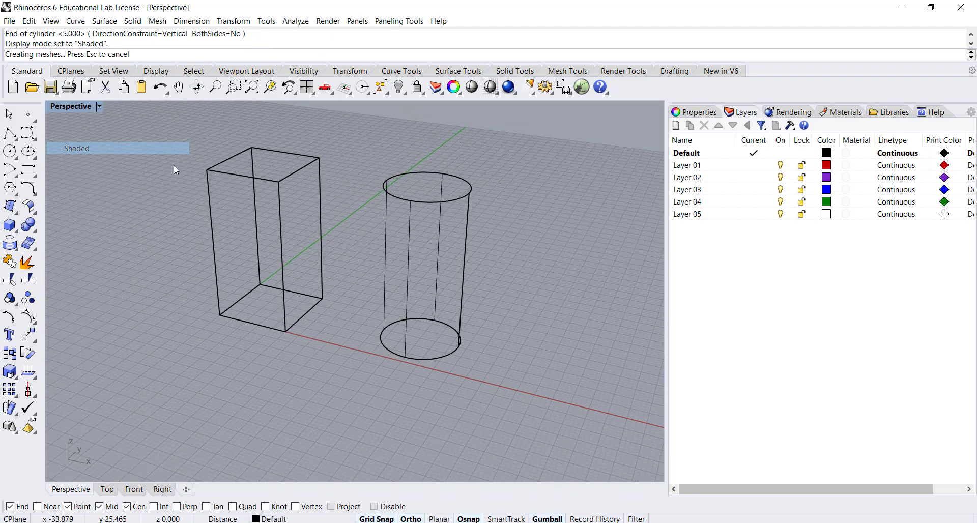
mouse_move(325, 245)
right_mouse_down()
mouse_move(355, 251)
mouse_move(394, 236)
mouse_move(321, 246)
mouse_move(340, 252)
mouse_move(329, 280)
mouse_move(346, 286)
right_mouse_up()
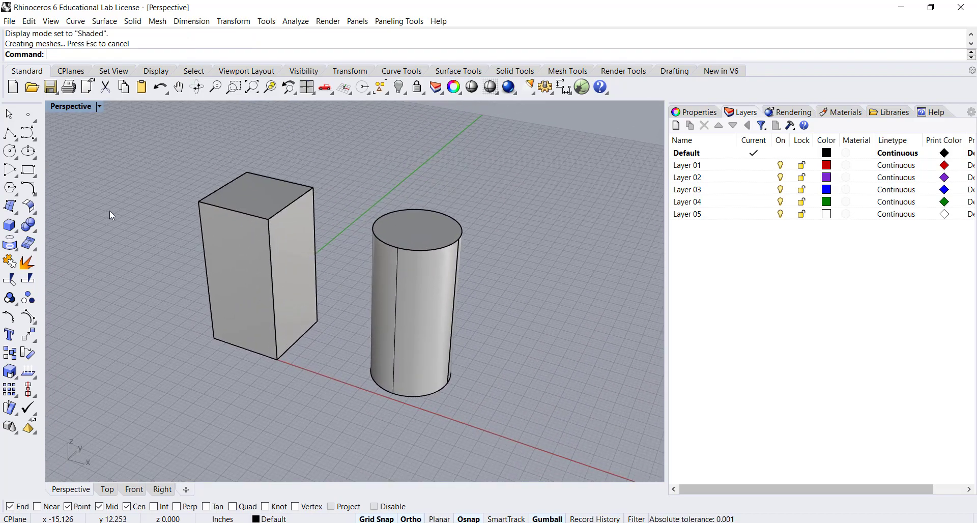
Open the set of solid creation tools for another primitive
left_click(17, 230)
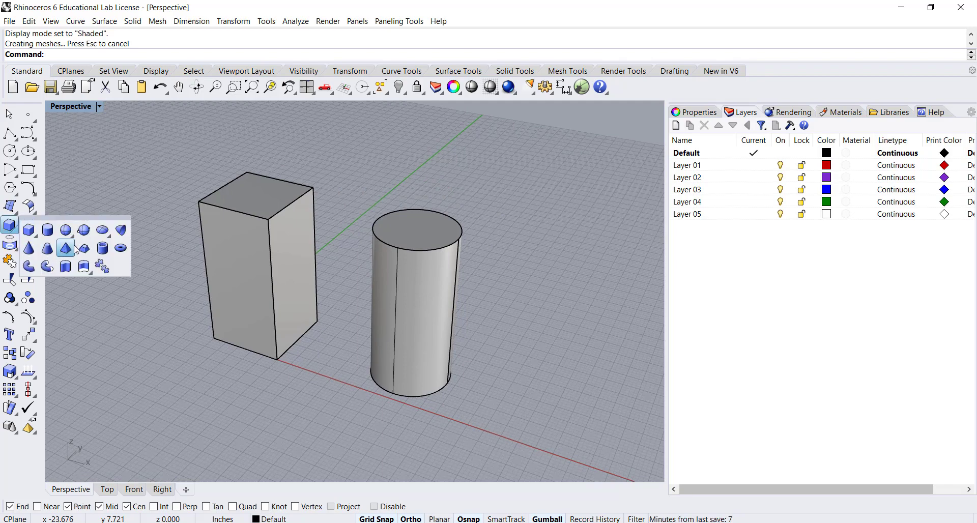